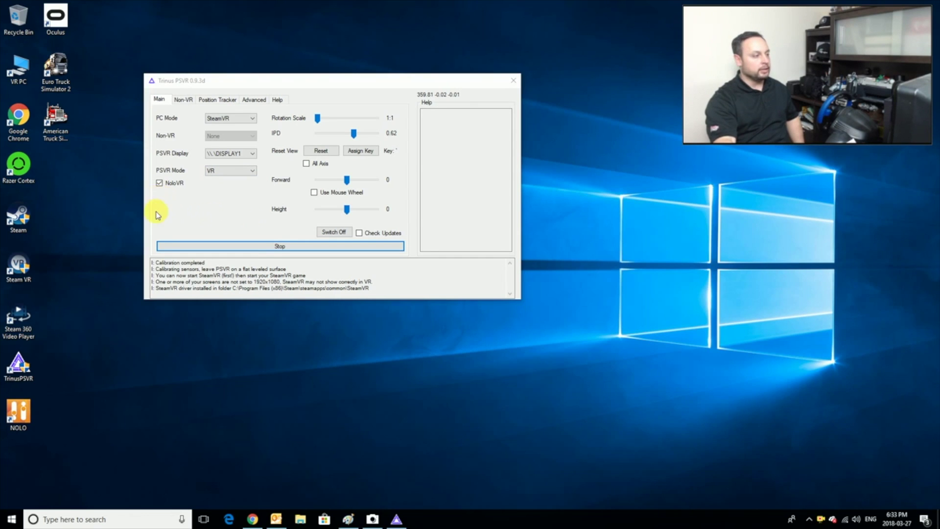
Review the NoloVR option and the experimental position tracker settings in Trinus PSVR, and return to the main settings
{"action": "mouse_move", "coordinate": [159, 189]}
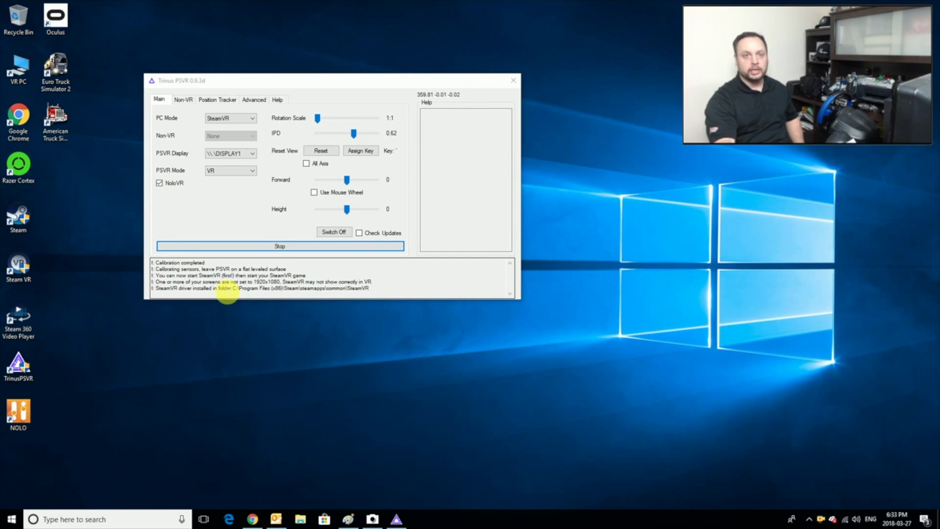
{"action": "left_click", "coordinate": [226, 99]}
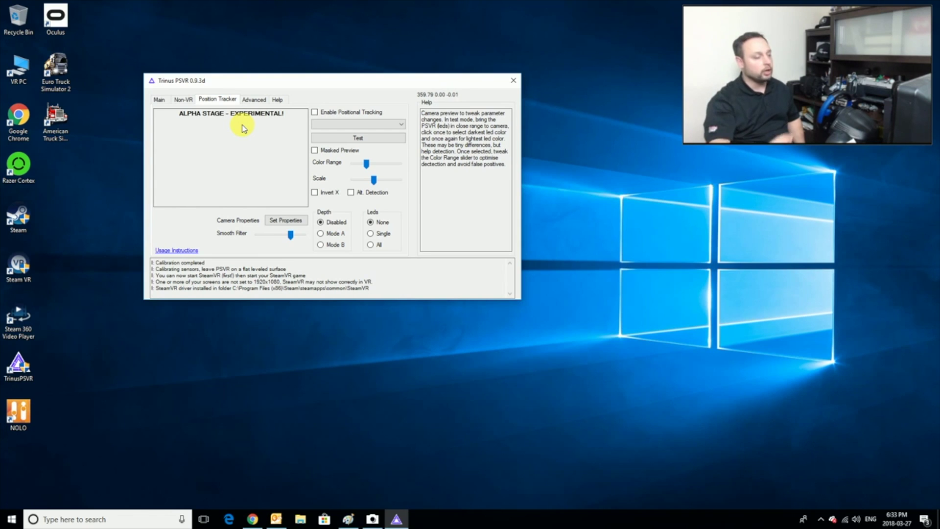
{"action": "left_click", "coordinate": [159, 100]}
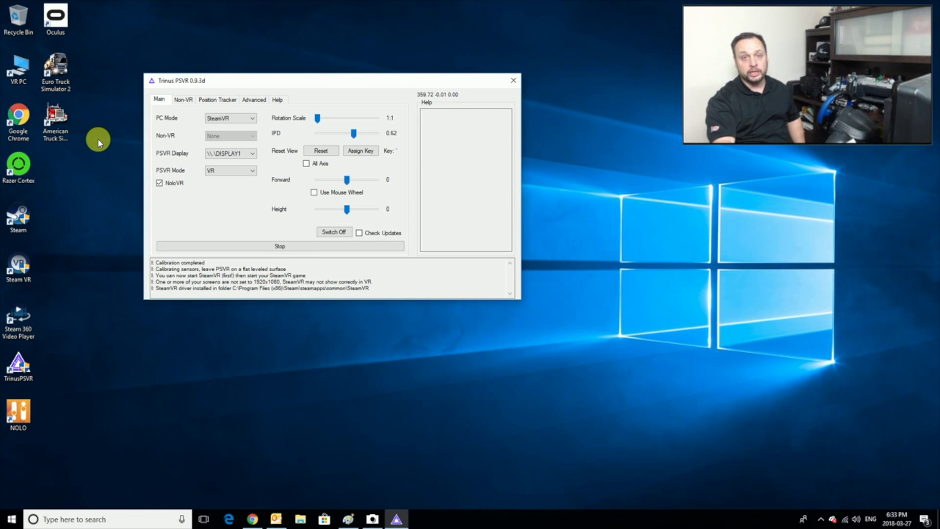
Launch Steam, close the promotional news window, and show the games library
{"action": "left_click", "coordinate": [18, 217]}
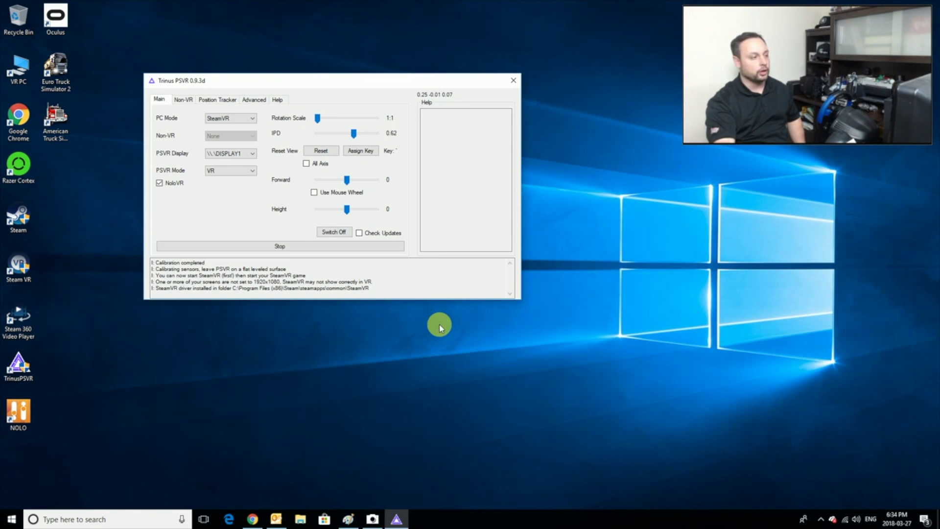
{"action": "left_click", "coordinate": [453, 286]}
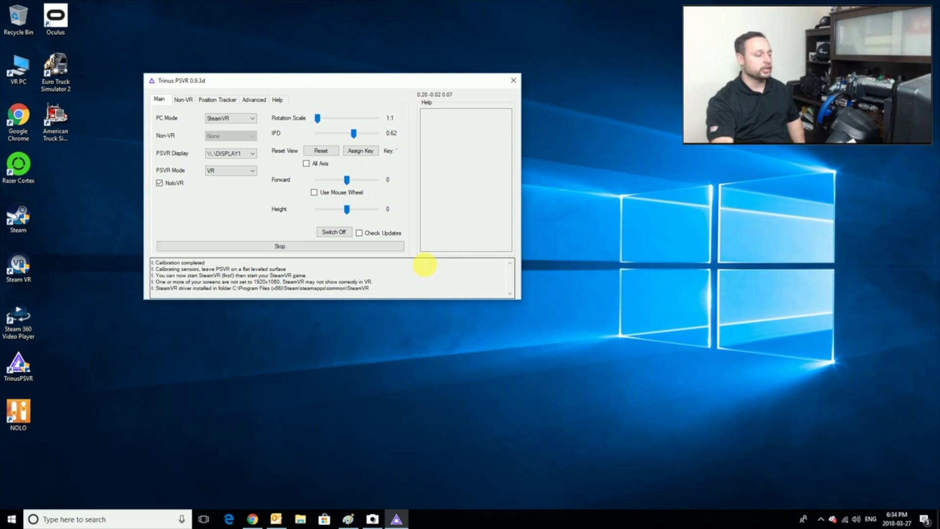
{"action": "mouse_move", "coordinate": [448, 238]}
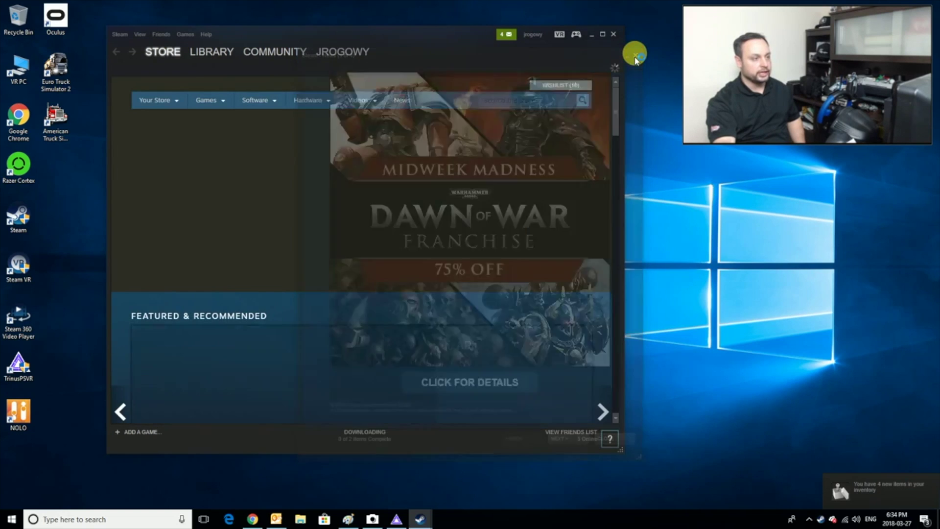
{"action": "left_click", "coordinate": [635, 56]}
{"action": "mouse_move", "coordinate": [199, 49]}
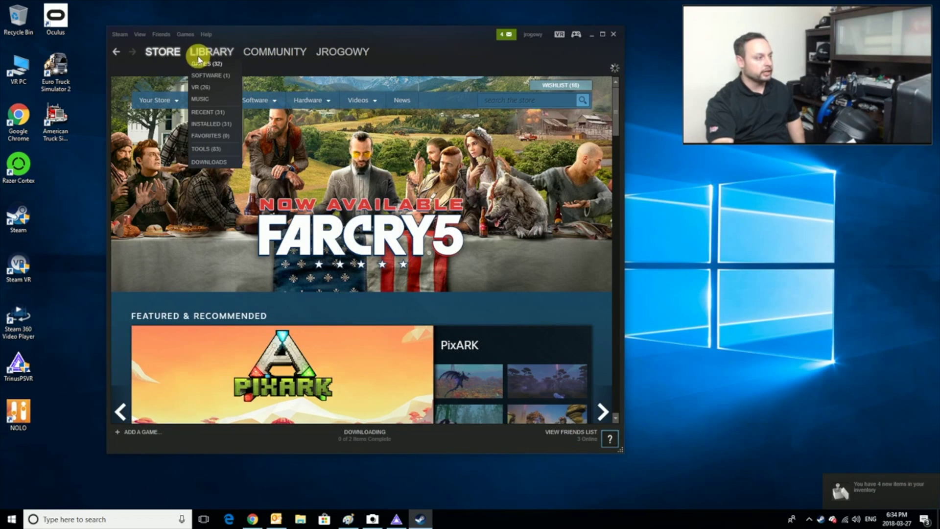
{"action": "left_click", "coordinate": [200, 64]}
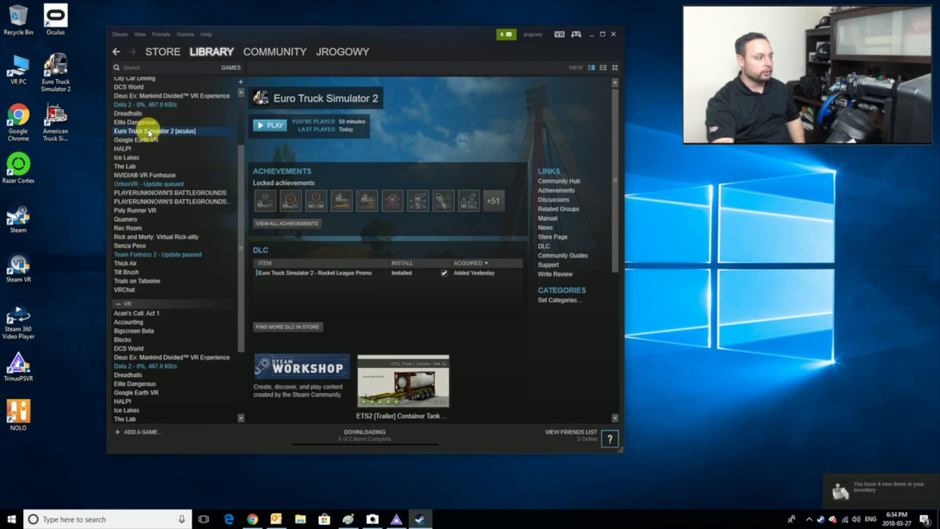
Open the properties of Euro Truck Simulator 2 and review the beta versions available for opting in
{"action": "scroll", "coordinate": [148, 129], "scroll_direction": "up", "scroll_amount": 3}
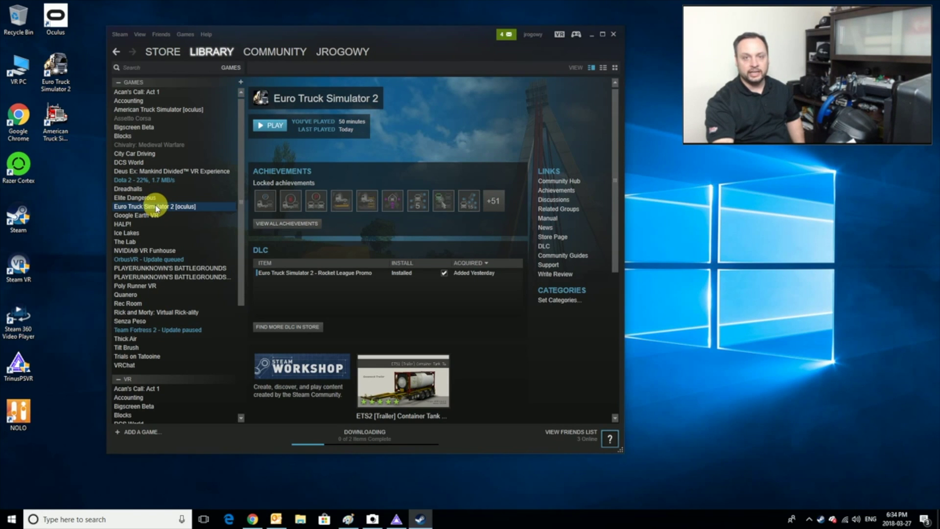
{"action": "right_click", "coordinate": [154, 205]}
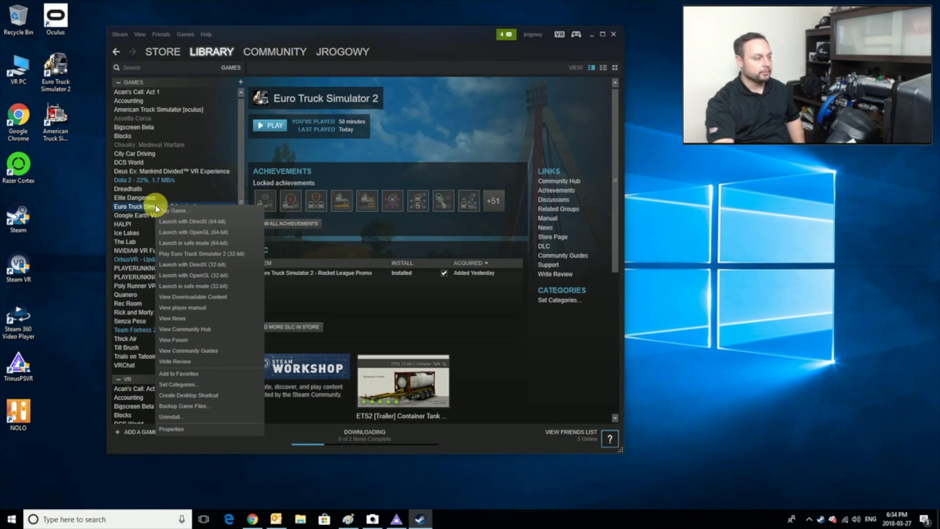
{"action": "left_click", "coordinate": [170, 429]}
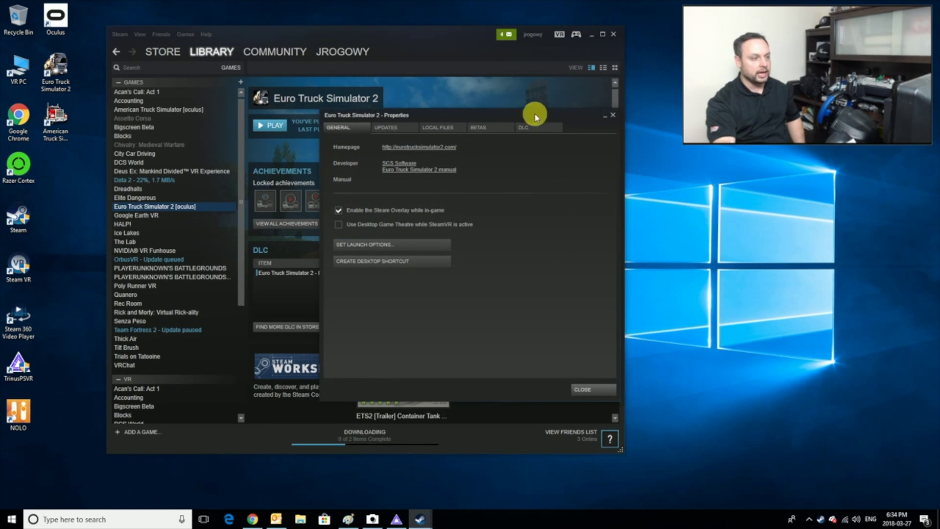
{"action": "left_click", "coordinate": [479, 128]}
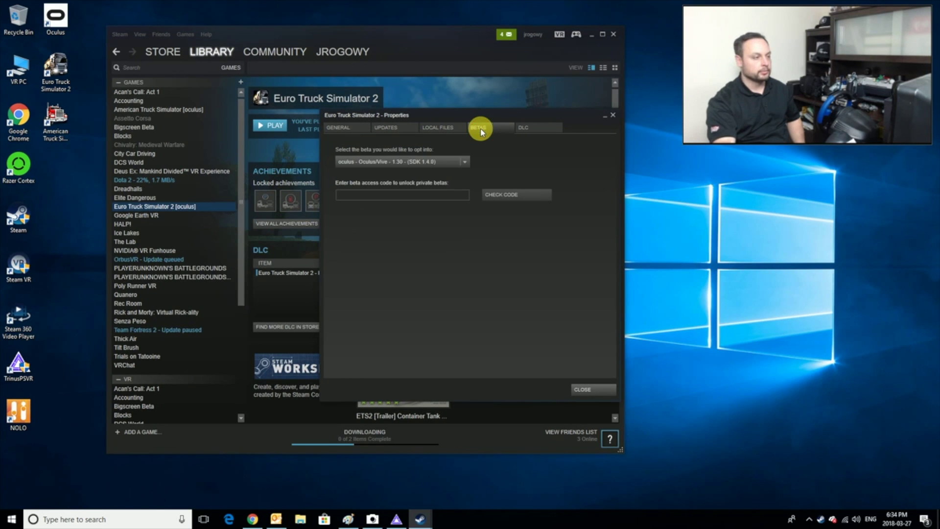
{"action": "left_click", "coordinate": [465, 160]}
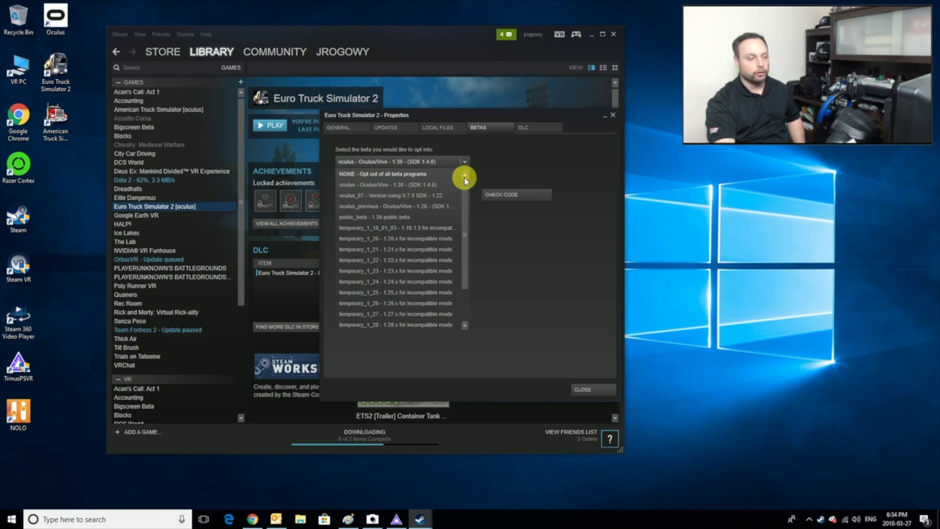
{"action": "left_click", "coordinate": [490, 153]}
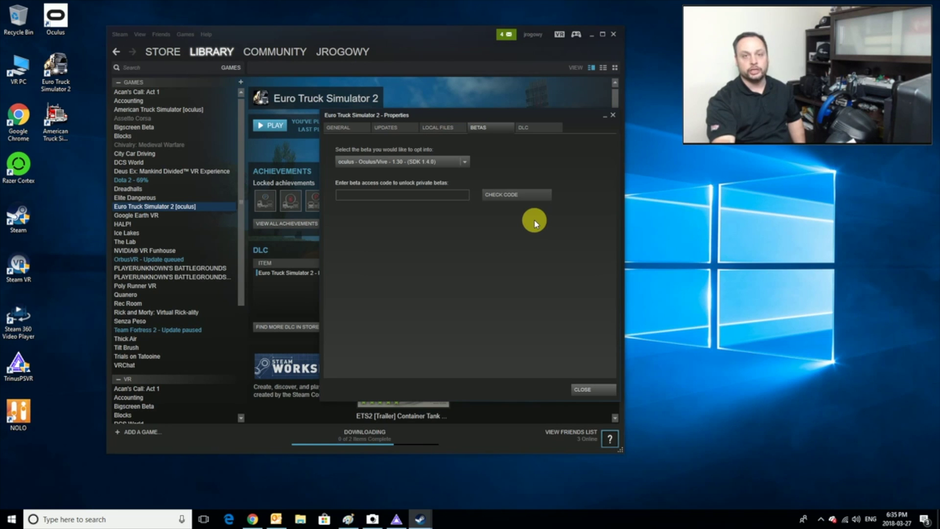
Confirm -openvr as the launch option for Euro Truck Simulator 2 and close its properties
{"action": "left_click", "coordinate": [337, 127]}
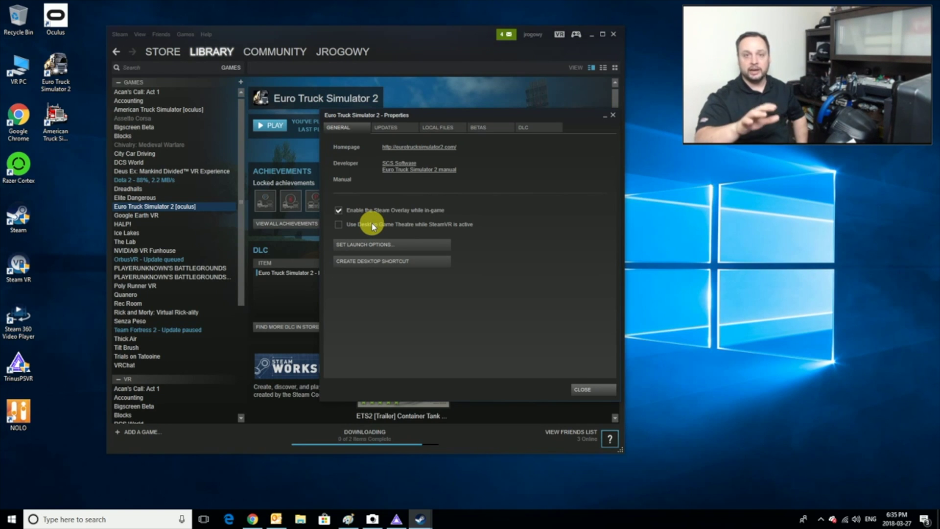
{"action": "left_click", "coordinate": [359, 246]}
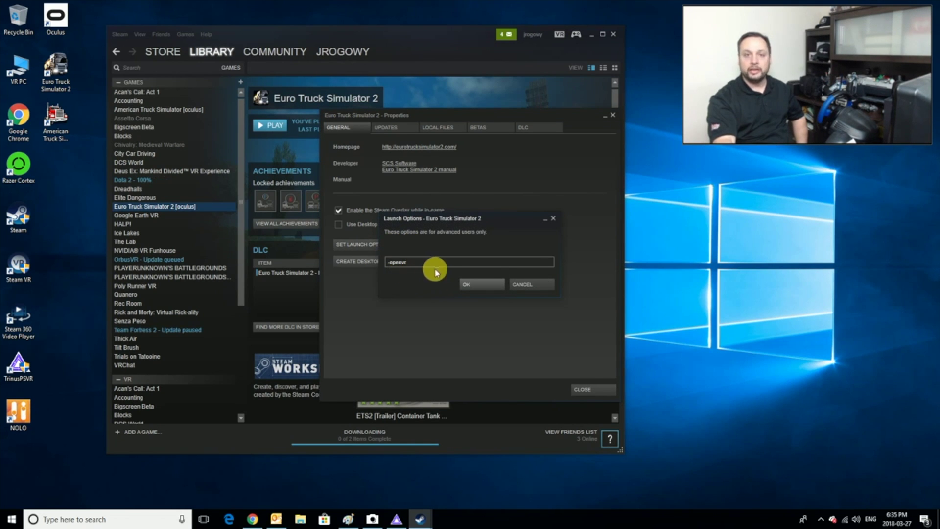
{"action": "left_click", "coordinate": [478, 287]}
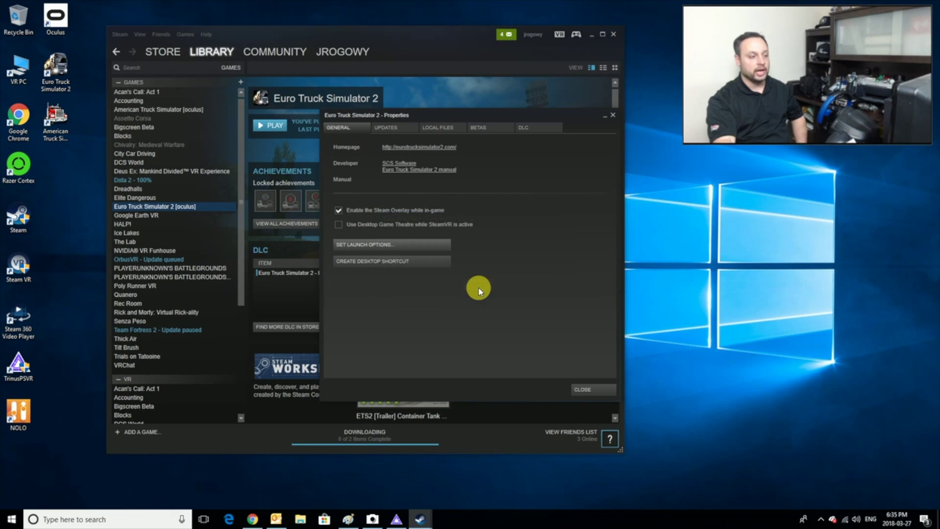
{"action": "left_click", "coordinate": [597, 393]}
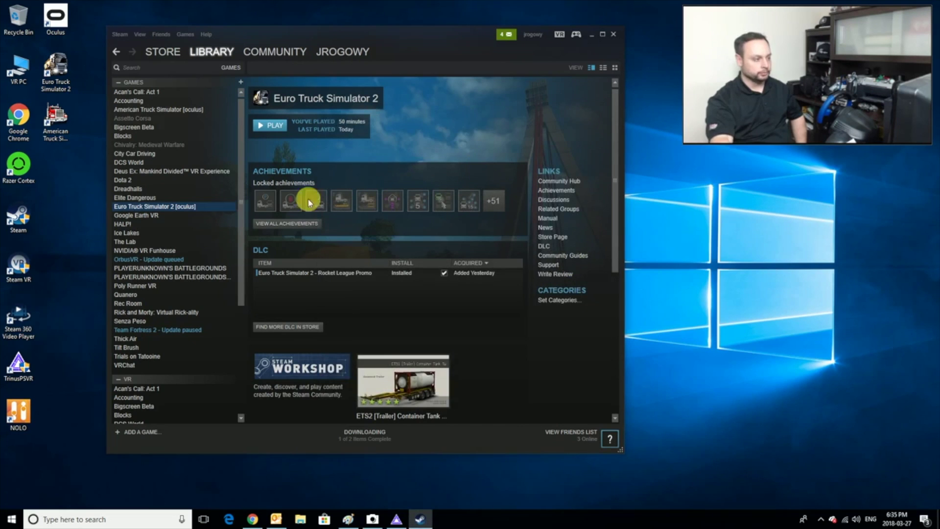
Start SteamVR from the desktop and switch to its Headset Window
{"action": "left_click_drag", "start_coordinate": [297, 43], "coordinate": [365, 23]}
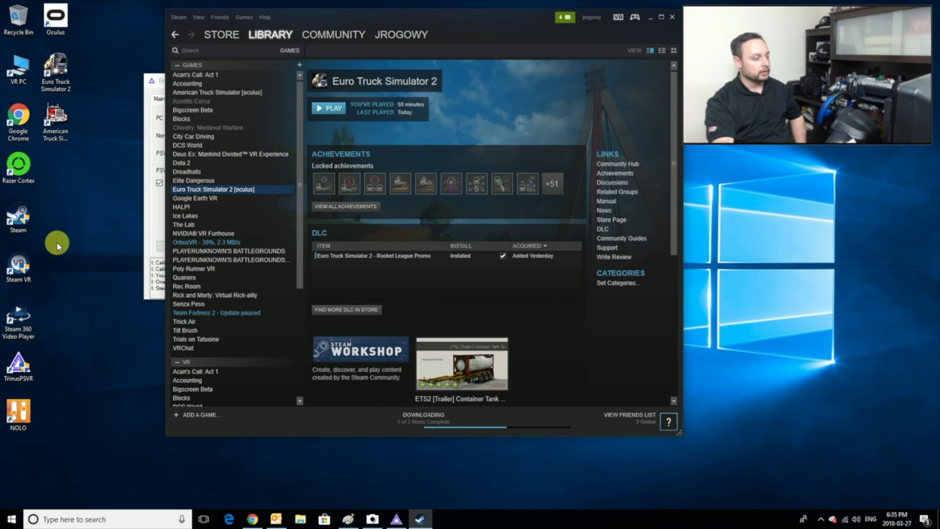
{"action": "double_click", "coordinate": [23, 271]}
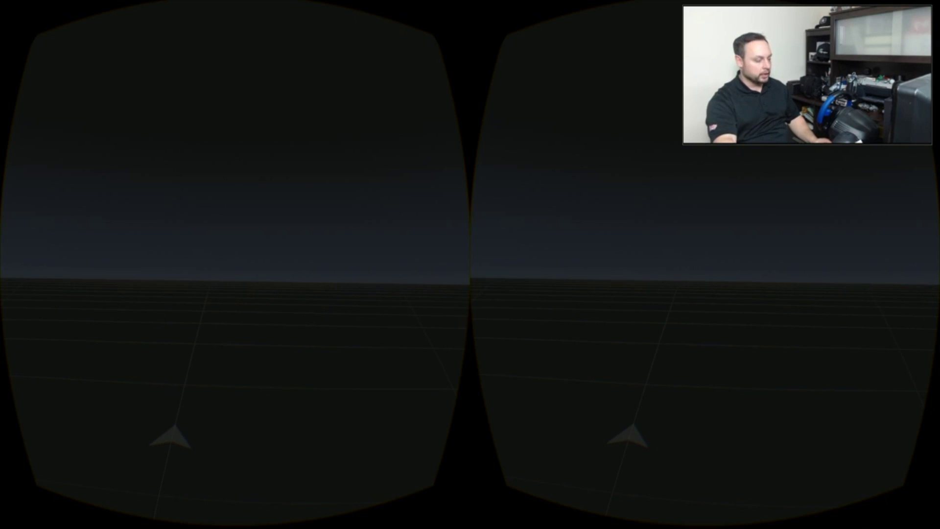
{"action": "key", "text": "alt+Tab"}
{"action": "key", "text": "alt+Tab"}
{"action": "key", "text": "alt+Tab"}
{"action": "key", "text": "alt+Tab"}
{"action": "key", "text": "alt+Tab"}
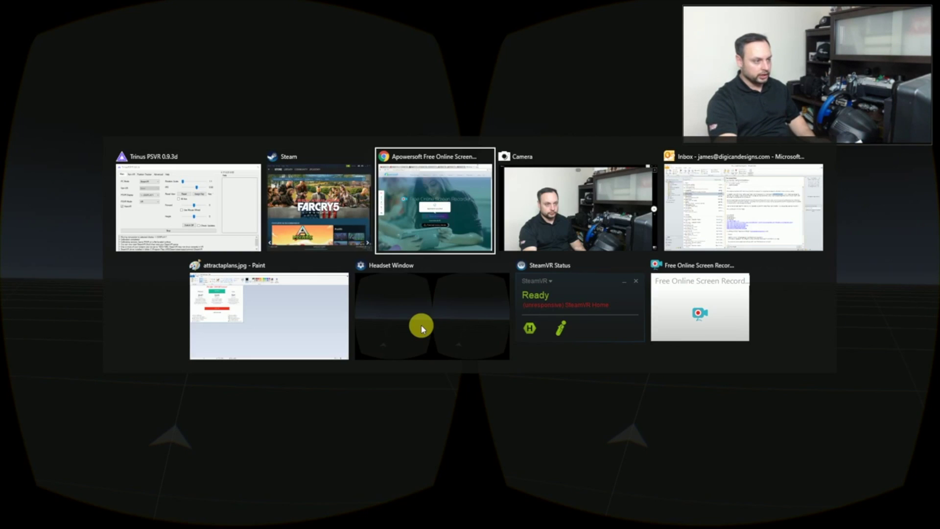
{"action": "left_click", "coordinate": [421, 325]}
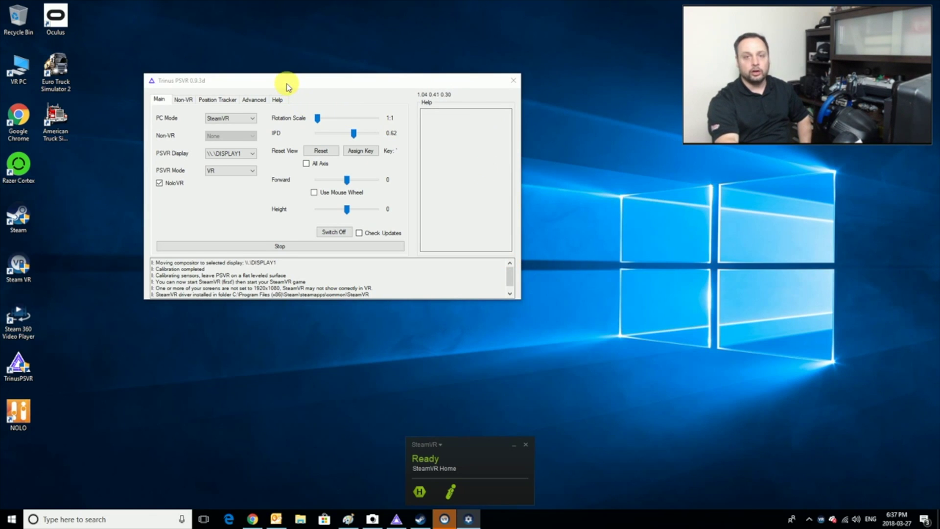
Launch Euro Truck Simulator 2 from the Steam library with DirectX (64-bit), accepting the VR support warning
{"action": "left_click_drag", "start_coordinate": [287, 88], "coordinate": [313, 83]}
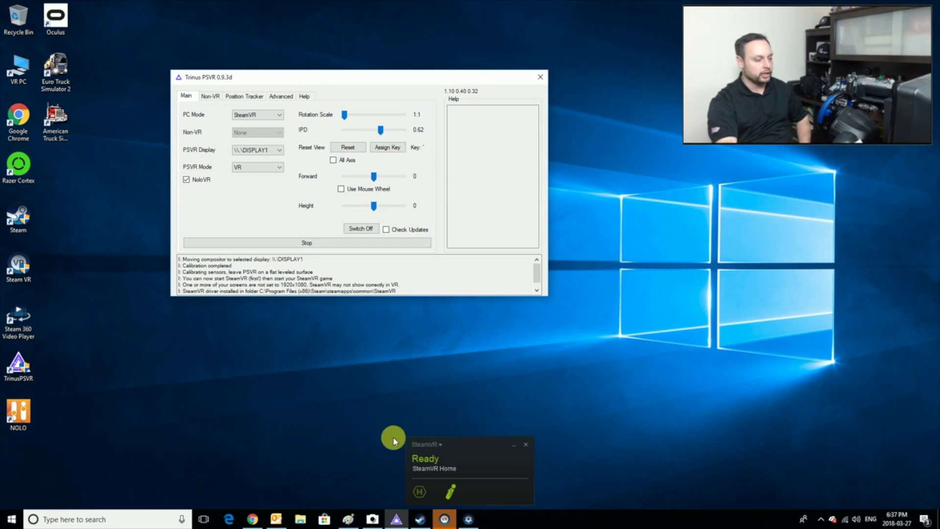
{"action": "mouse_move", "coordinate": [424, 522]}
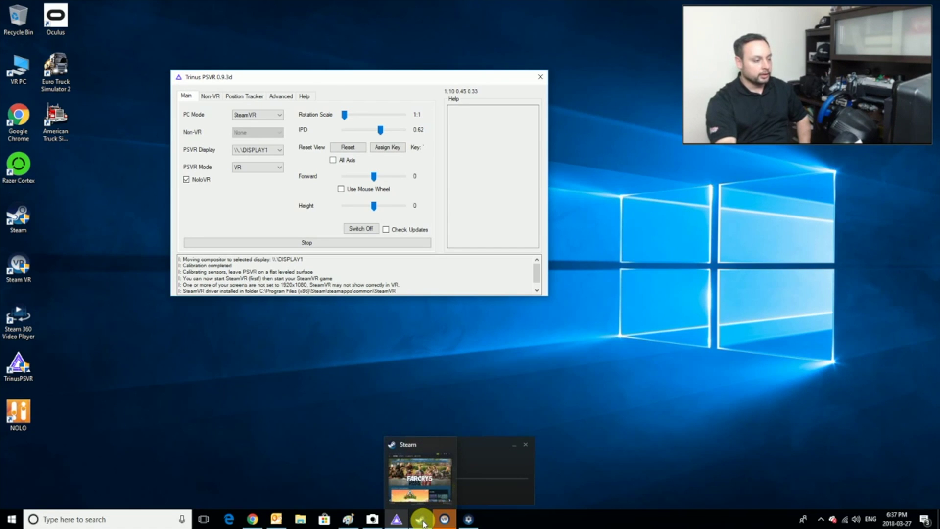
{"action": "left_click", "coordinate": [424, 523]}
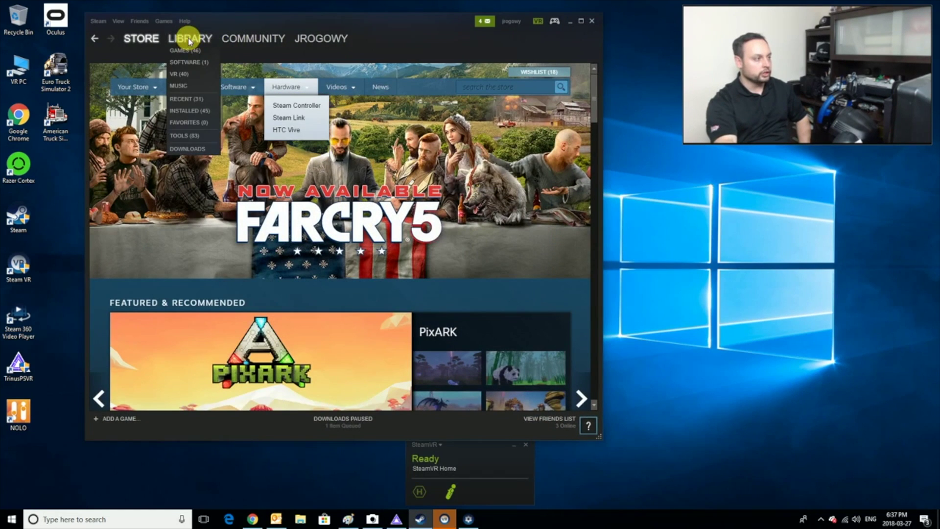
{"action": "left_click", "coordinate": [180, 51]}
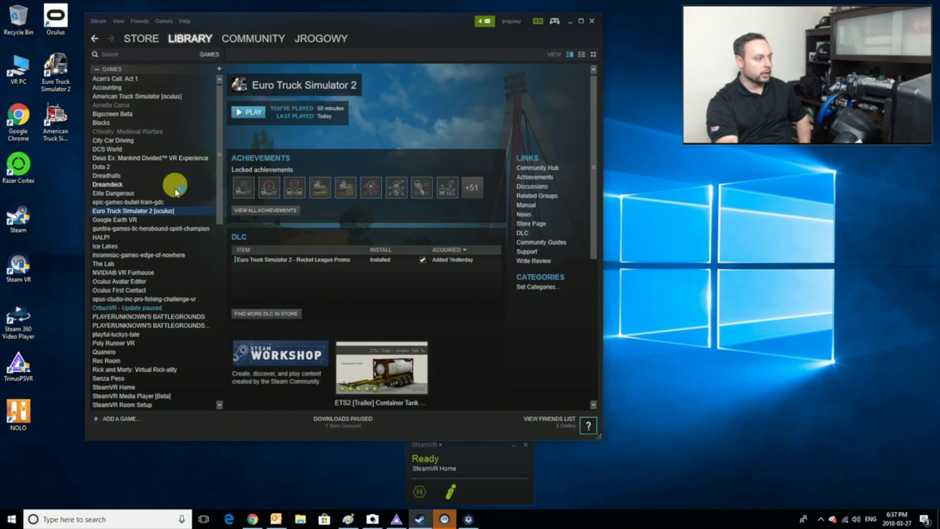
{"action": "right_click", "coordinate": [133, 214]}
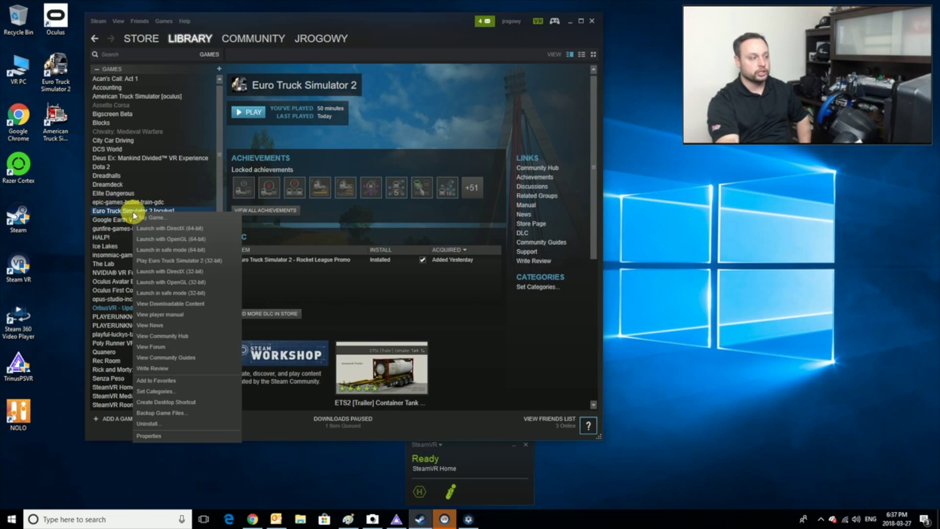
{"action": "left_click", "coordinate": [163, 227]}
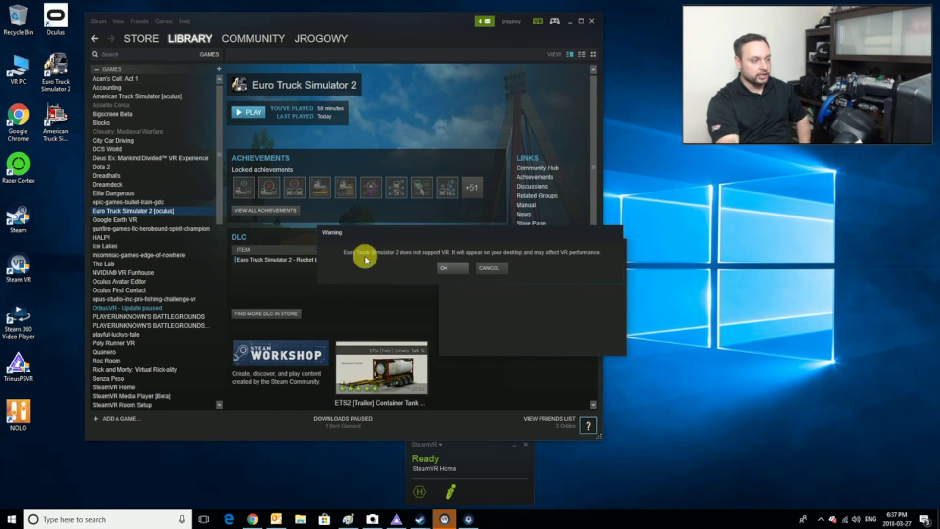
{"action": "left_click", "coordinate": [453, 270]}
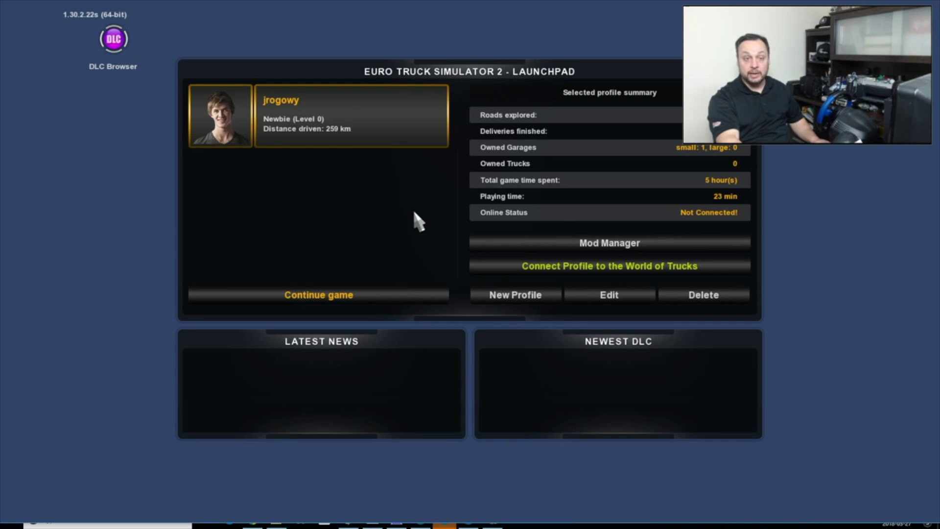
Quit Euro Truck Simulator 2 from its launchpad and reposition the Steam window on the desktop
{"action": "key", "text": "Escape"}
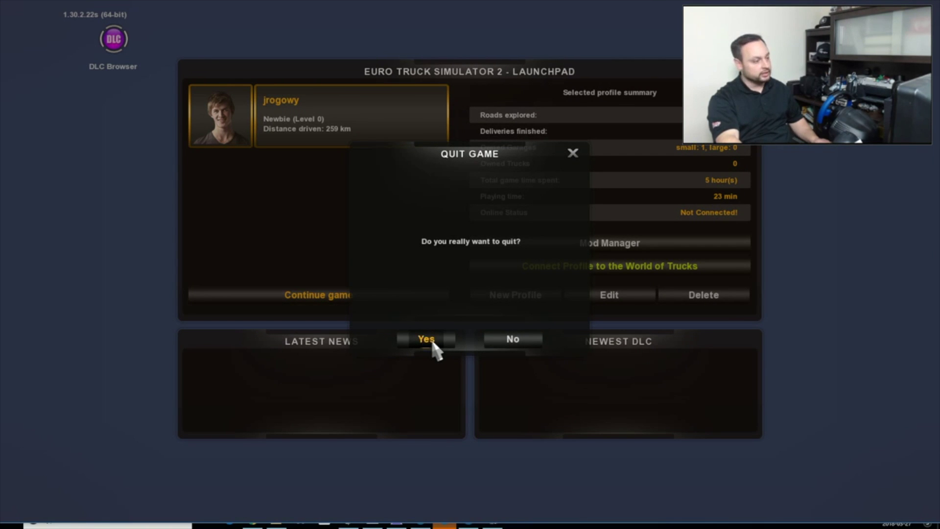
{"action": "left_click", "coordinate": [432, 343]}
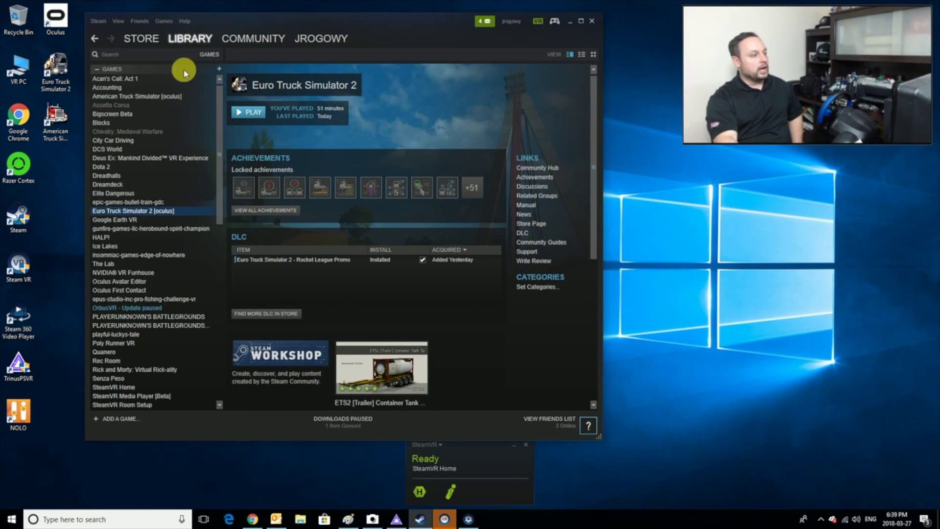
{"action": "left_click_drag", "start_coordinate": [388, 14], "coordinate": [464, 15]}
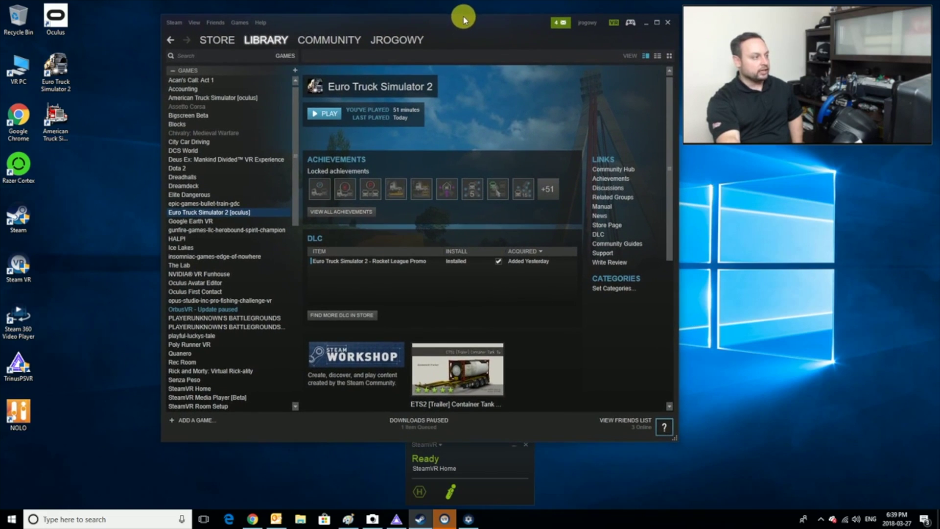
Open the Documents folder in File Explorer and widen the window to show the file details
{"action": "double_click", "coordinate": [17, 73]}
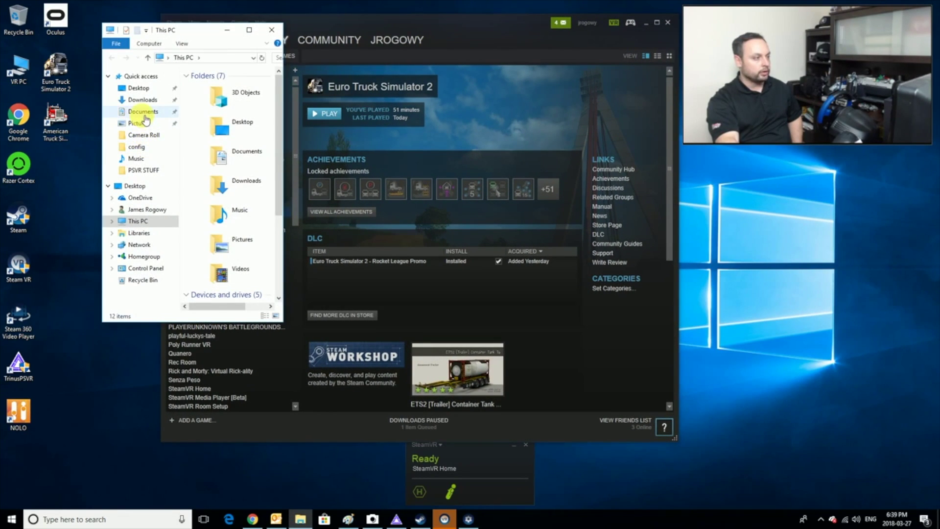
{"action": "left_click", "coordinate": [143, 112]}
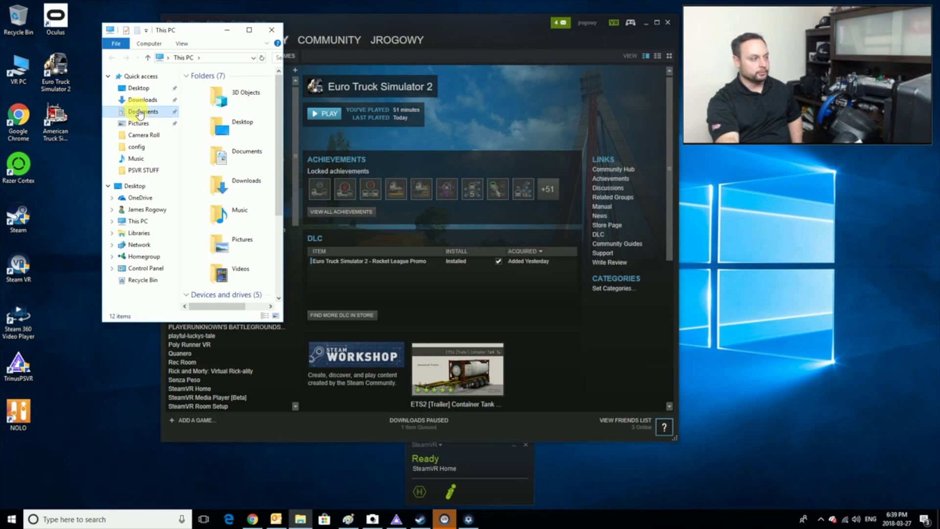
{"action": "left_click_drag", "start_coordinate": [284, 141], "coordinate": [432, 160]}
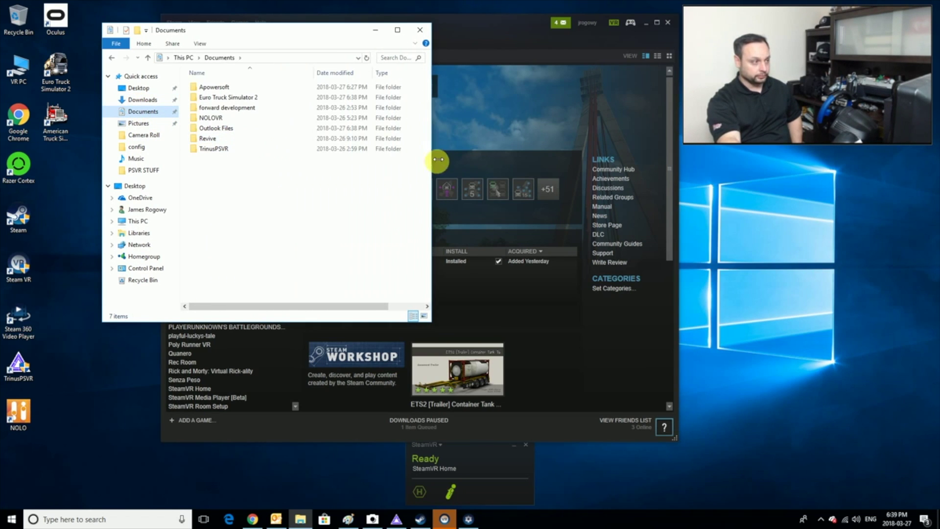
Open config.cfg from the Euro Truck Simulator 2 documents folder in Notepad and reposition its window
{"action": "double_click", "coordinate": [210, 98]}
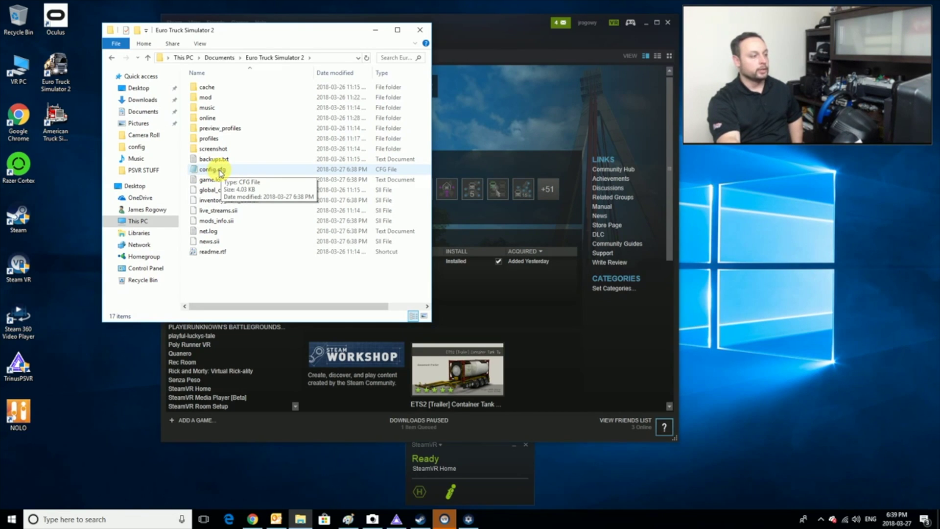
{"action": "double_click", "coordinate": [220, 170]}
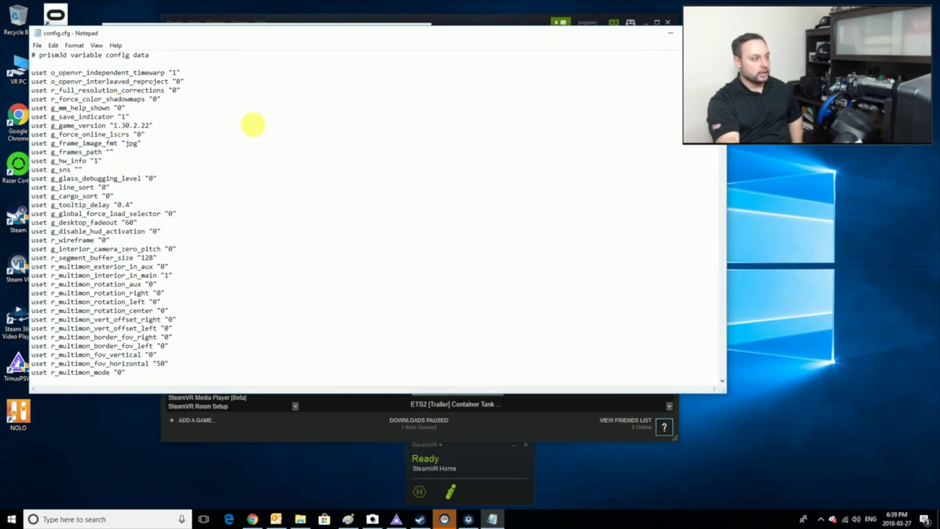
{"action": "left_click_drag", "start_coordinate": [246, 42], "coordinate": [230, 54]}
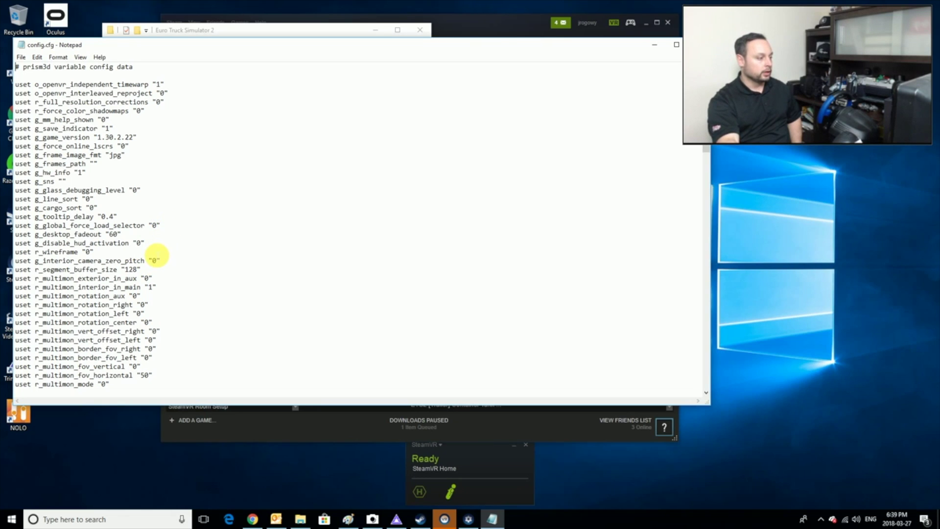
Locate the r_manual_stereo_buffer_scale line in config.cfg, highlight it and place the cursor at its value
{"action": "scroll", "coordinate": [157, 255], "scroll_direction": "down", "scroll_amount": 2}
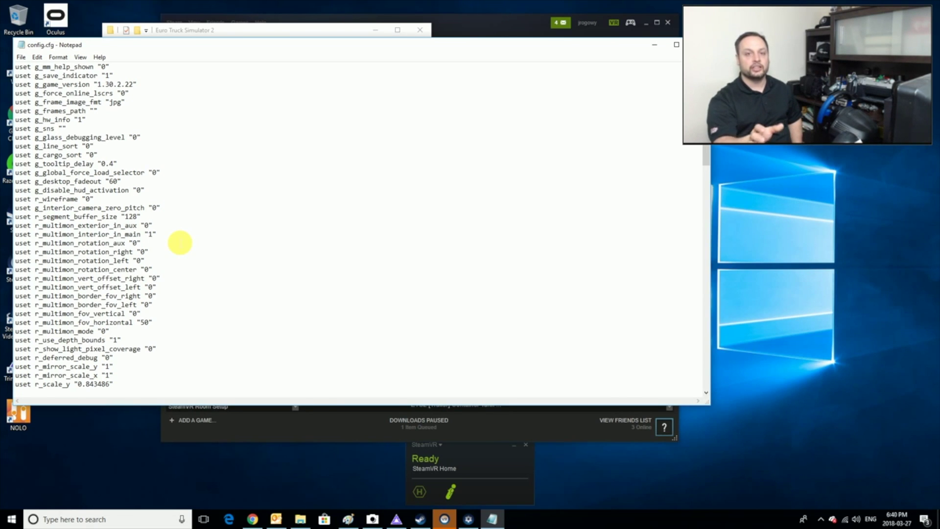
{"action": "scroll", "coordinate": [218, 248], "scroll_direction": "down", "scroll_amount": 7}
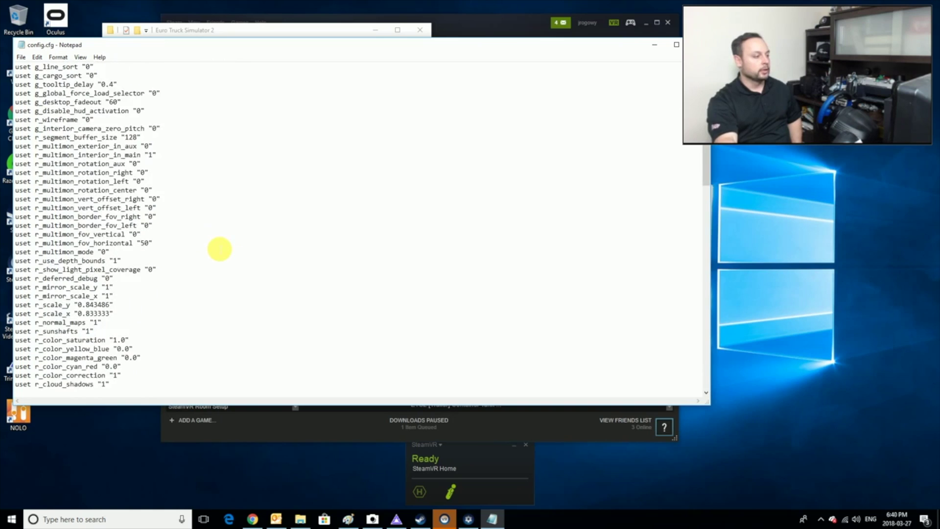
{"action": "scroll", "coordinate": [219, 249], "scroll_direction": "down", "scroll_amount": 7}
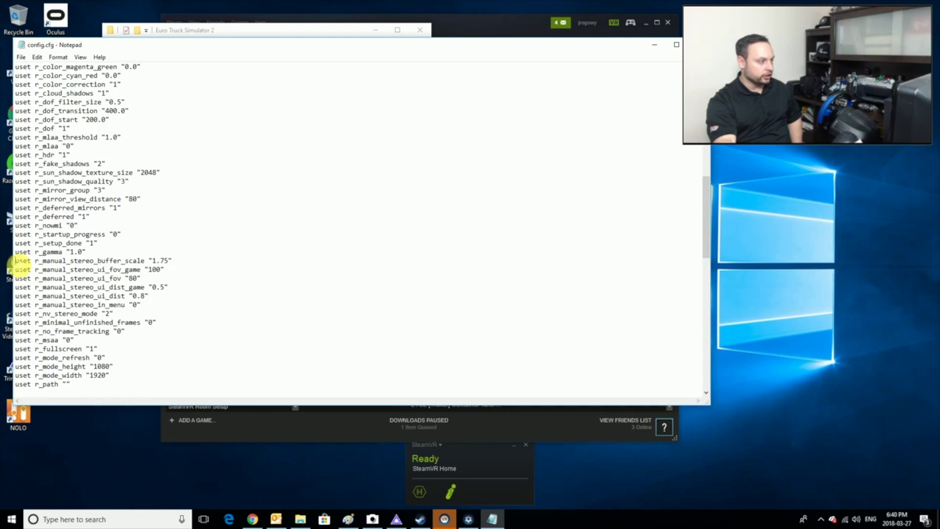
{"action": "left_click_drag", "start_coordinate": [16, 261], "coordinate": [165, 266]}
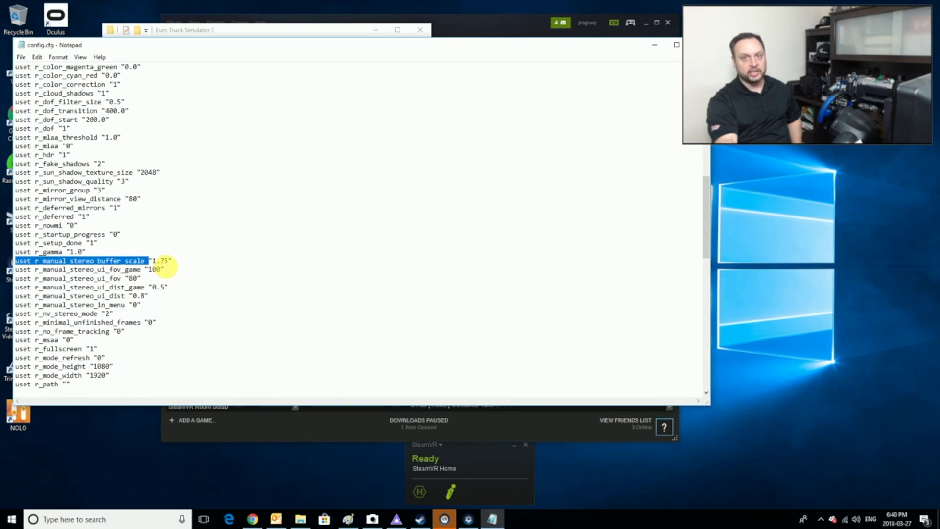
{"action": "left_click", "coordinate": [157, 262]}
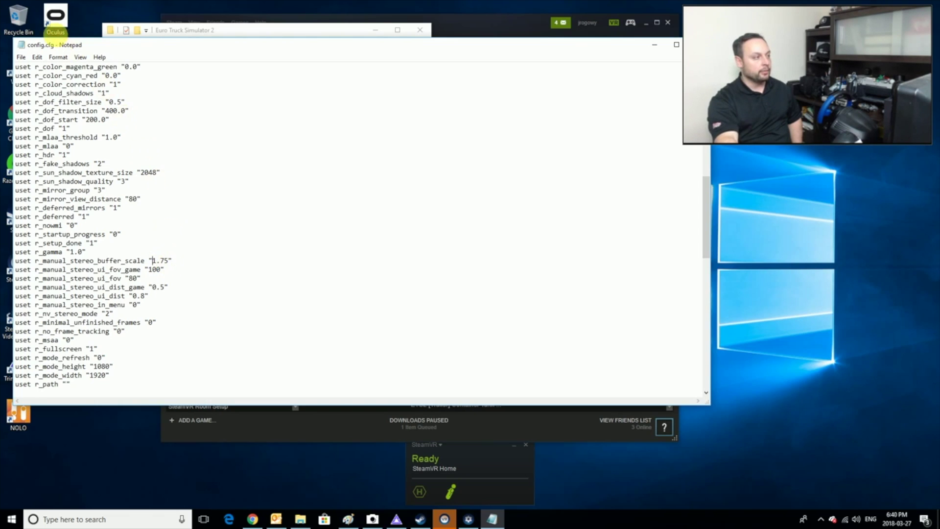
Close the config.cfg file and move the File Explorer window aside on the desktop
{"action": "left_click_drag", "start_coordinate": [336, 46], "coordinate": [277, 73]}
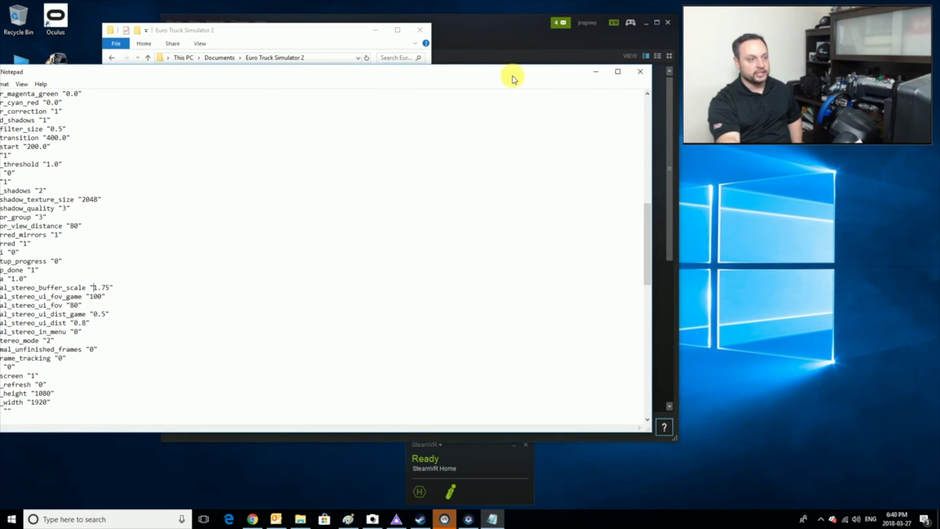
{"action": "left_click", "coordinate": [639, 72]}
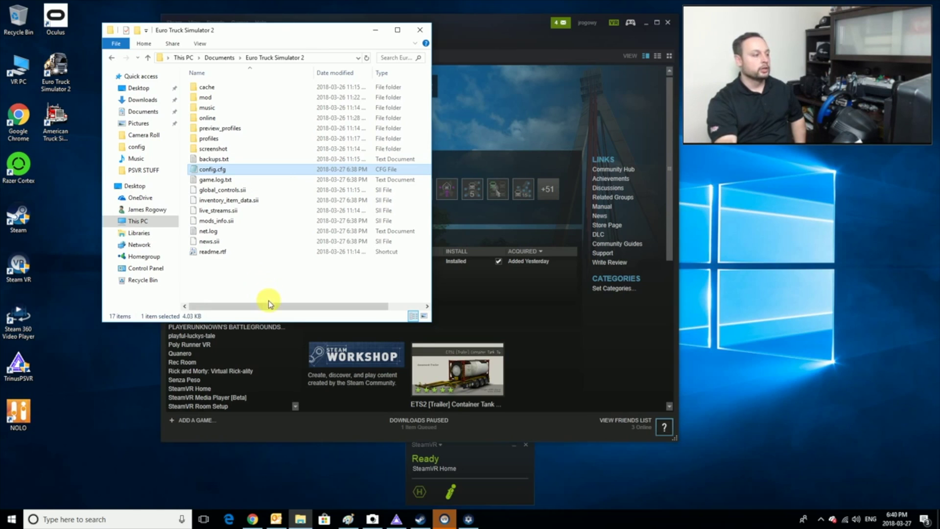
{"action": "left_click_drag", "start_coordinate": [329, 30], "coordinate": [295, 85]}
Bring Steam forward and relaunch Euro Truck Simulator 2 with DirectX (64-bit), accepting the VR support warning
{"action": "left_click", "coordinate": [349, 23]}
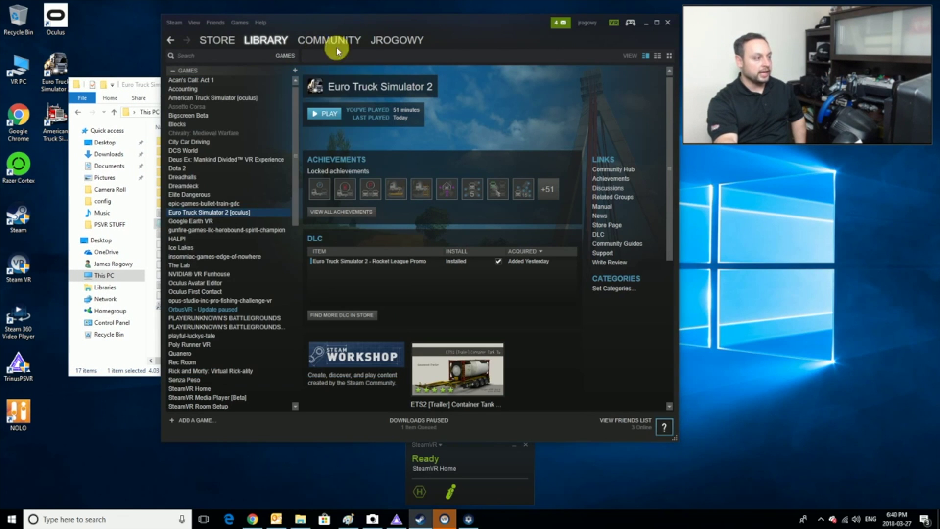
{"action": "right_click", "coordinate": [208, 216]}
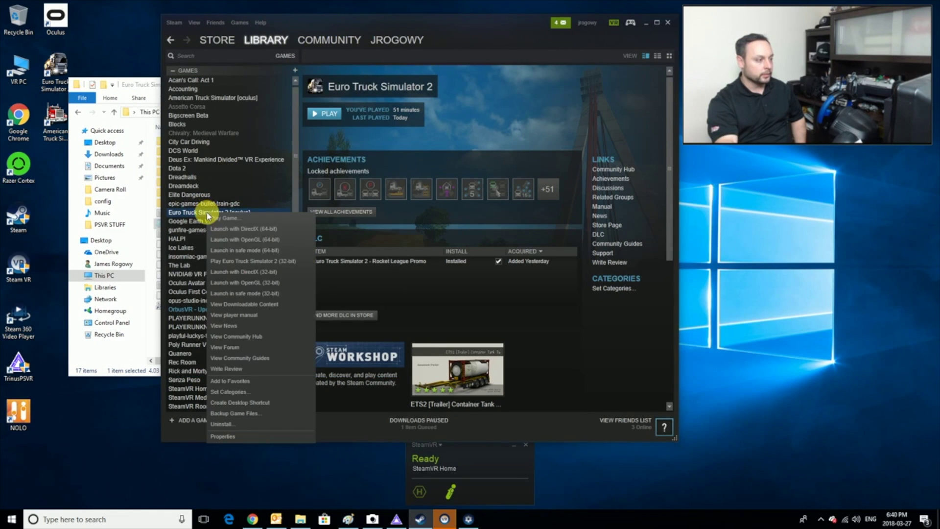
{"action": "left_click", "coordinate": [242, 229]}
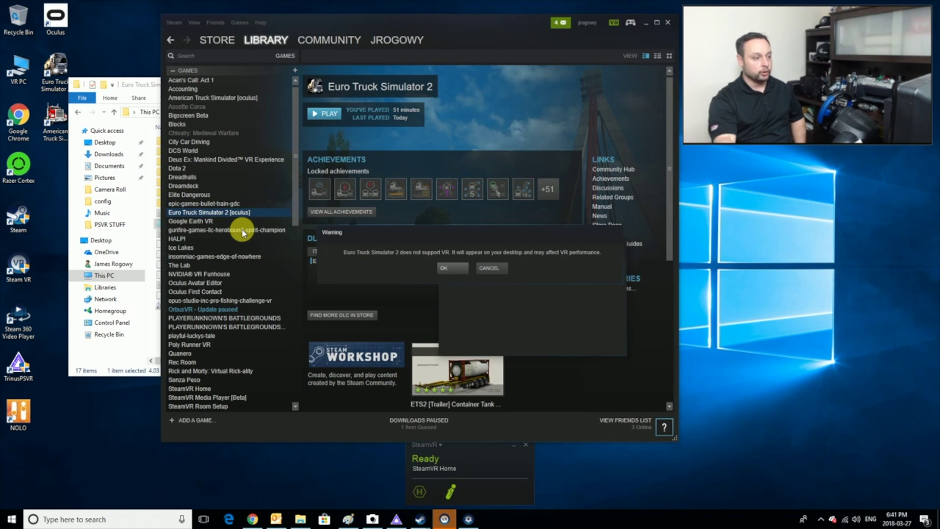
{"action": "left_click", "coordinate": [445, 269]}
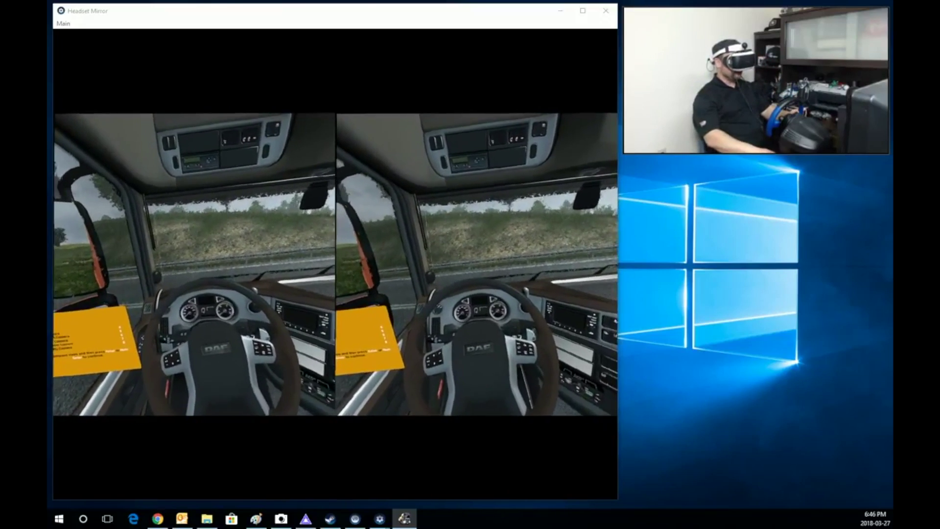
Confirm the in-game instruction message in the truck cab and unpause the game
{"action": "key", "text": "Return"}
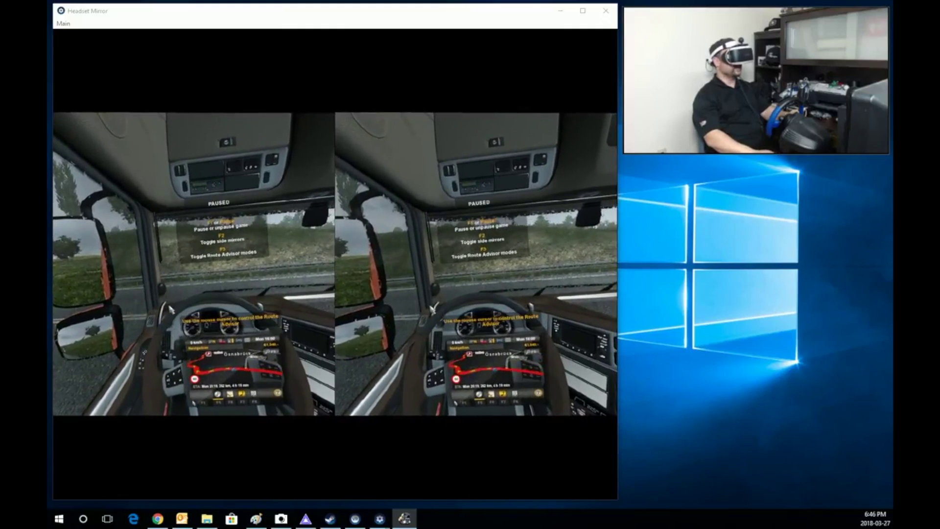
{"action": "key", "text": "F1"}
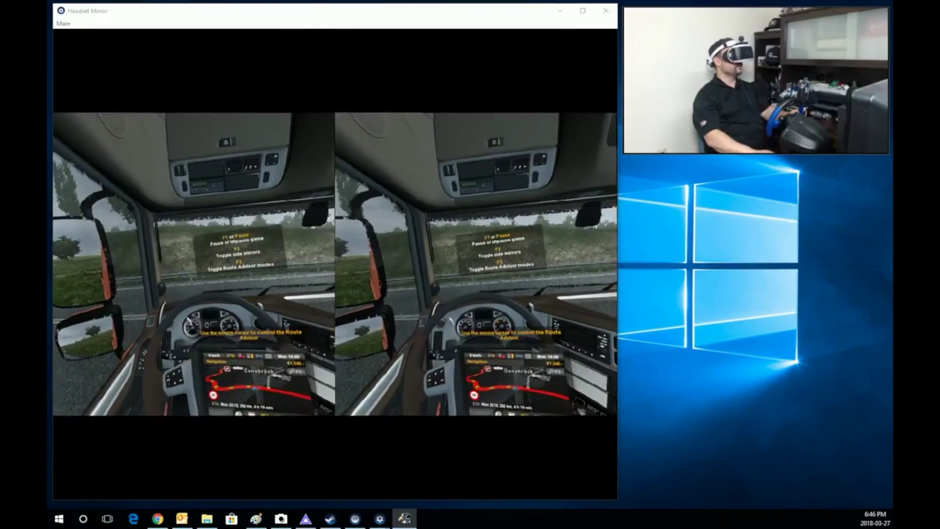